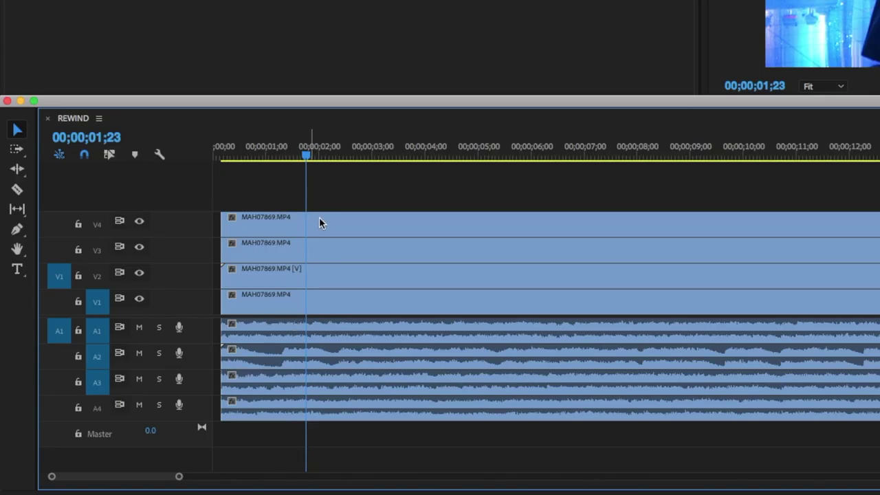
Step: Razor-cut the V4, V3 and V2 clips at staggered points near the start
{"action": "left_click", "coordinate": [375, 203]}
{"action": "left_click_drag", "start_coordinate": [376, 202], "coordinate": [333, 475]}
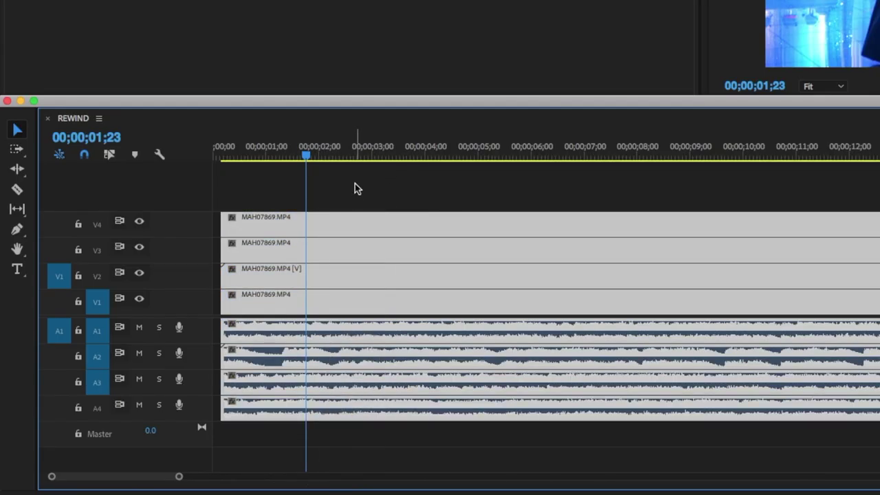
{"action": "left_click", "coordinate": [356, 187]}
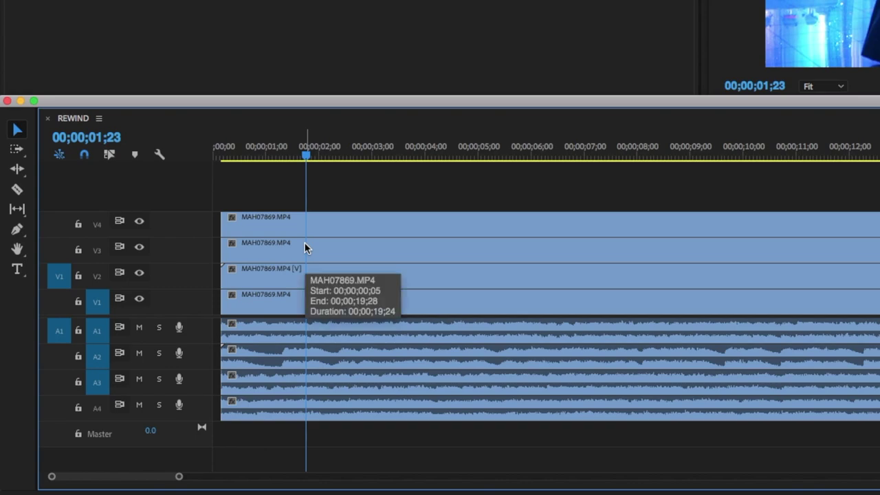
{"action": "key", "text": "c"}
{"action": "left_click", "coordinate": [306, 222]}
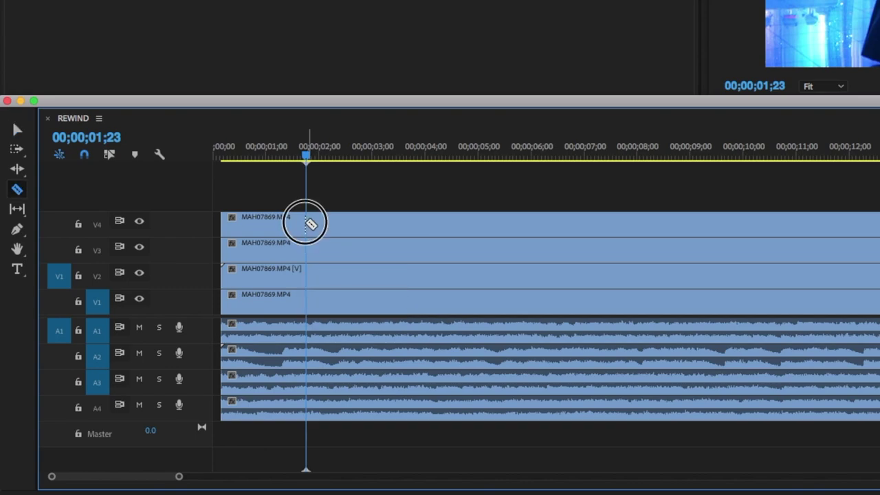
{"action": "left_click", "coordinate": [348, 247]}
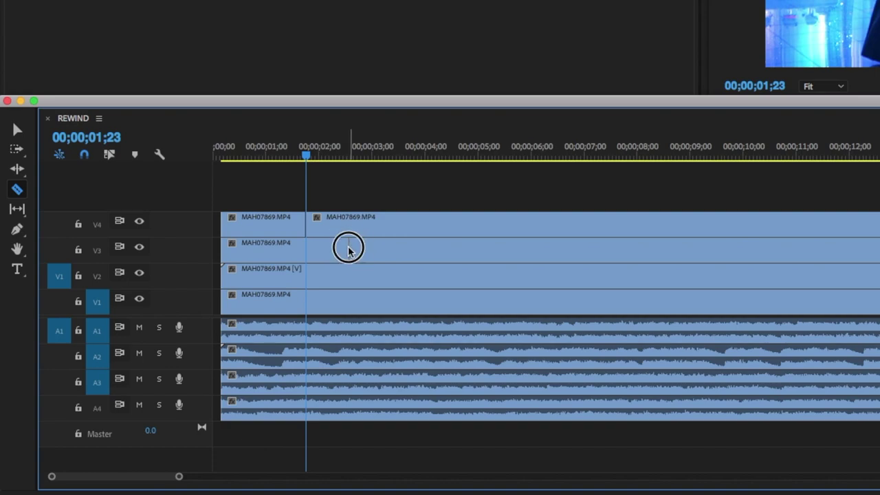
{"action": "left_click", "coordinate": [399, 275]}
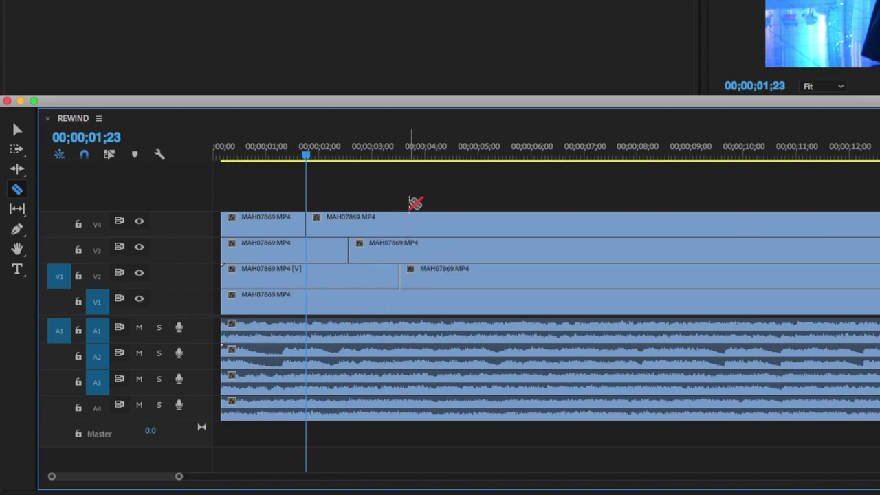
Step: Make trial cuts further along V4 and V3, then undo the two extra cuts
{"action": "key", "text": "v"}
{"action": "left_click_drag", "start_coordinate": [418, 196], "coordinate": [510, 281]}
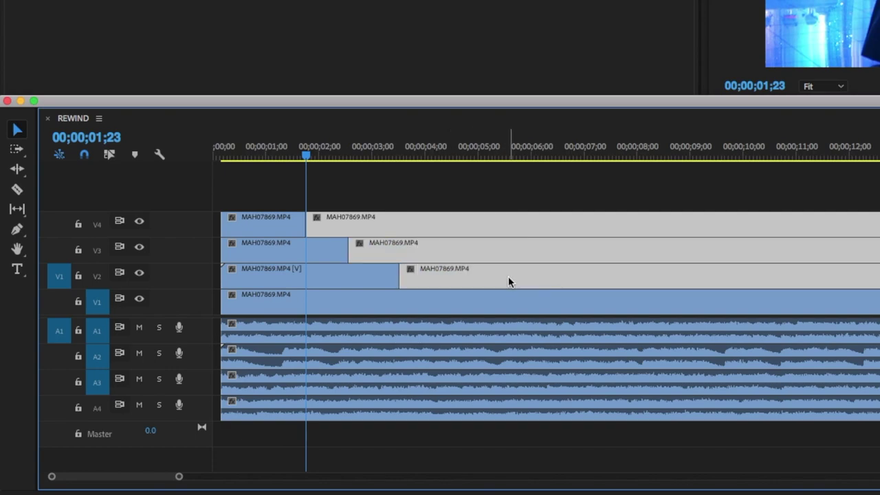
{"action": "key", "text": "c"}
{"action": "left_click", "coordinate": [497, 225]}
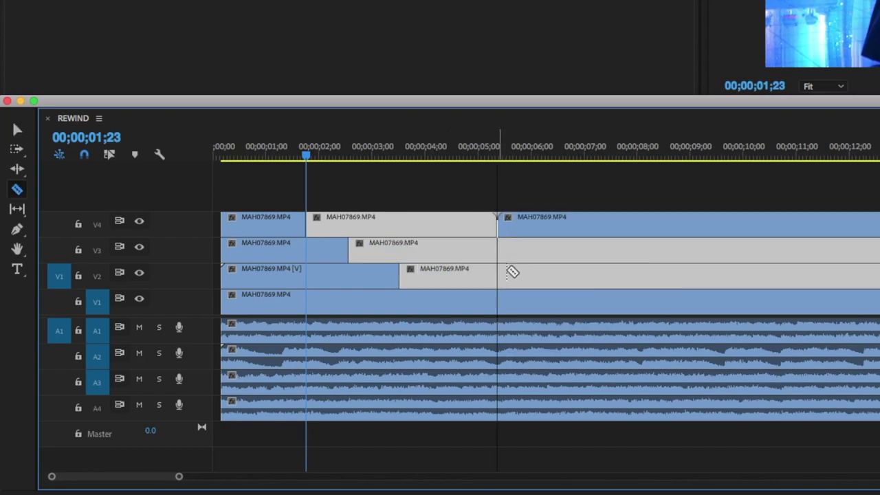
{"action": "left_click", "coordinate": [583, 248]}
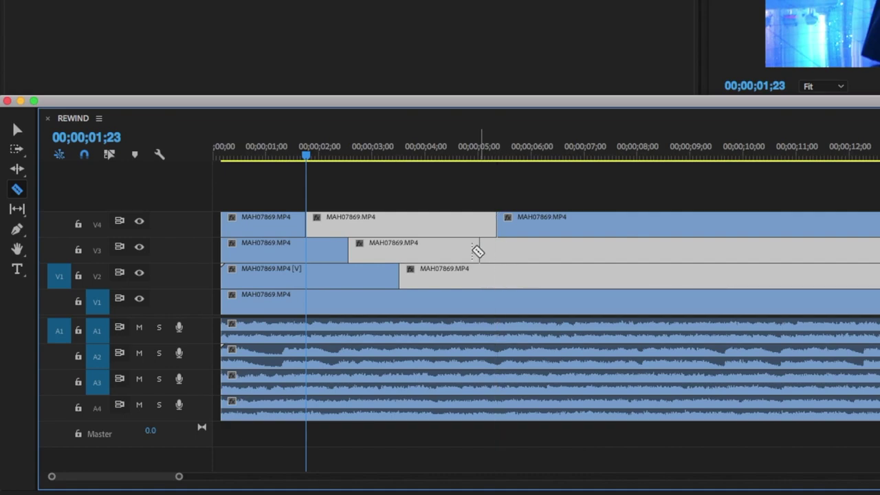
{"action": "left_click", "coordinate": [456, 221]}
{"action": "key", "text": "ctrl+z"}
{"action": "key", "text": "ctrl+z"}
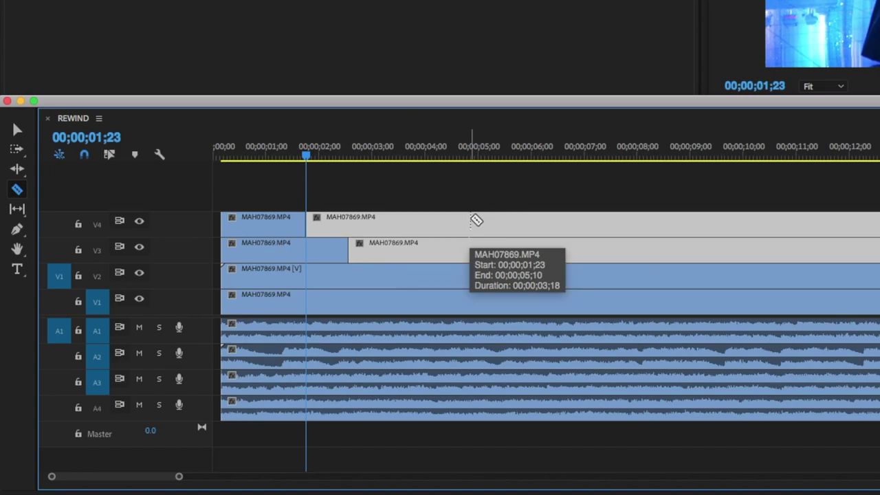
{"action": "key", "text": "ctrl+z"}
{"action": "key", "text": "ctrl+z"}
{"action": "key", "text": "ctrl+z"}
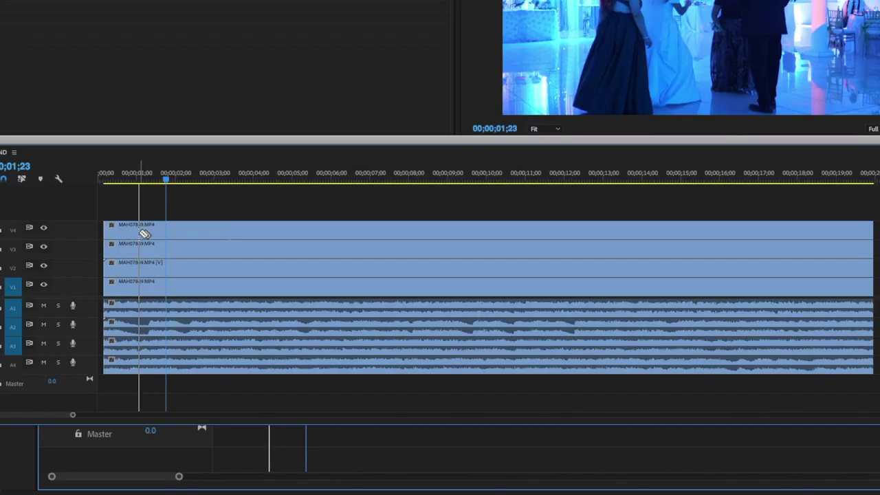
Step: Cut all video and audio tracks together at twelve points along the clip, plus one near the start
{"action": "left_click", "coordinate": [139, 234], "text": "shift"}
{"action": "left_click", "coordinate": [190, 233], "text": "shift"}
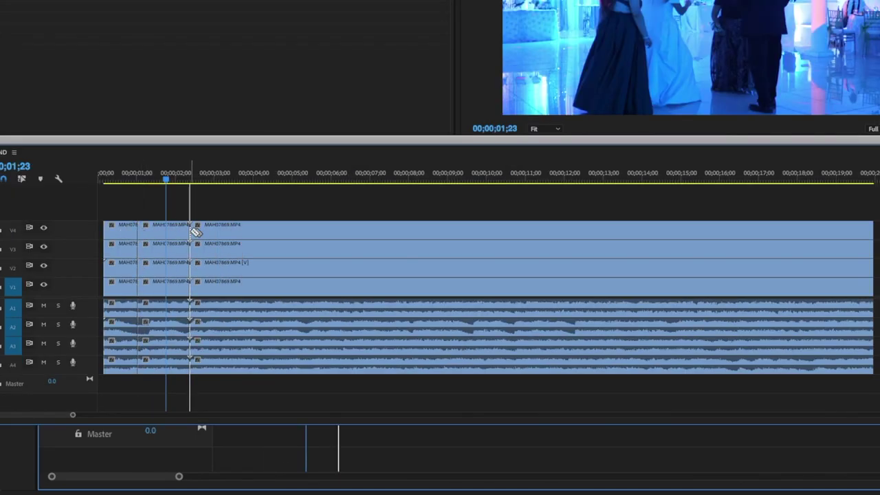
{"action": "left_click", "coordinate": [237, 234], "text": "shift"}
{"action": "left_click", "coordinate": [277, 234], "text": "shift"}
{"action": "left_click", "coordinate": [341, 235], "text": "shift"}
{"action": "left_click", "coordinate": [447, 237], "text": "shift"}
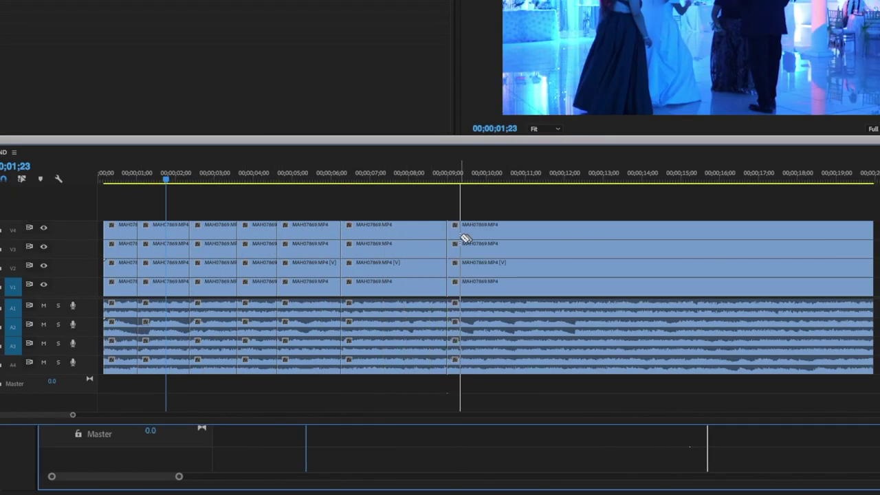
{"action": "left_click", "coordinate": [497, 234], "text": "shift"}
{"action": "left_click", "coordinate": [571, 233], "text": "shift"}
{"action": "left_click", "coordinate": [632, 234], "text": "shift"}
{"action": "left_click", "coordinate": [678, 234], "text": "shift"}
{"action": "left_click", "coordinate": [744, 234], "text": "shift"}
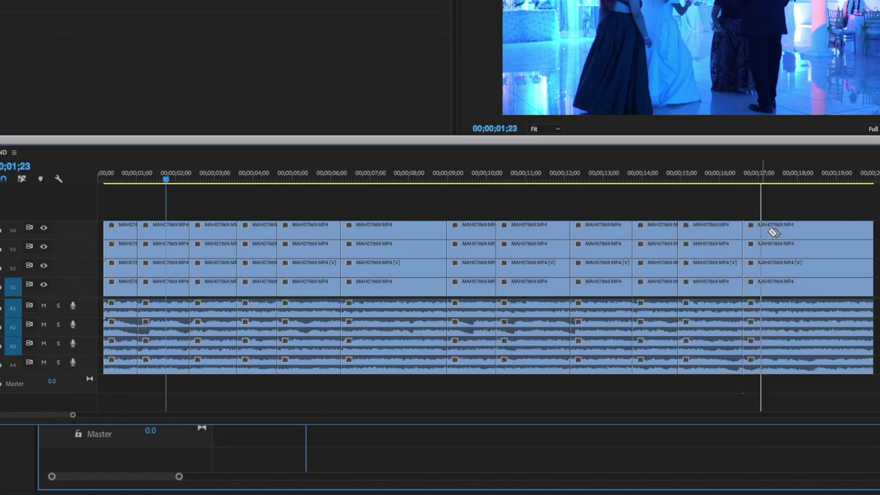
{"action": "left_click", "coordinate": [787, 232], "text": "shift"}
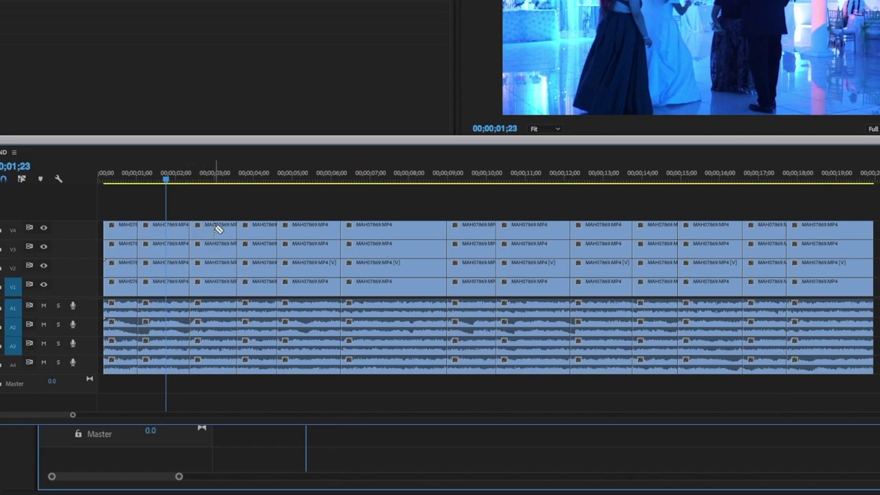
{"action": "left_click", "coordinate": [169, 232]}
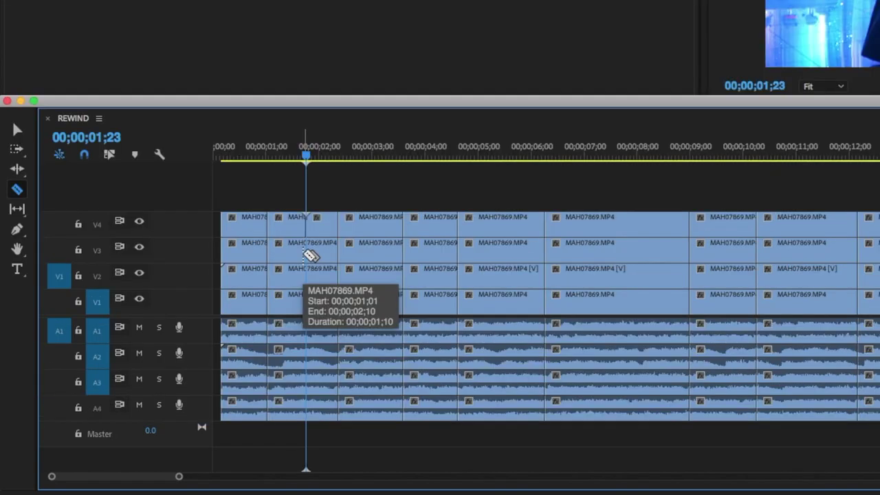
Step: Add two more all-track cuts, then undo the cuts back past the 5-second mark
{"action": "left_click", "coordinate": [170, 247], "text": "shift"}
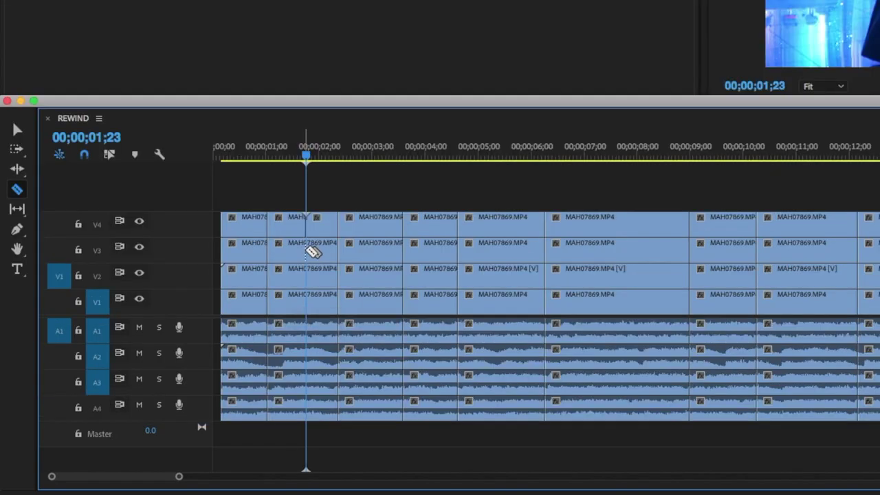
{"action": "left_click", "coordinate": [611, 236], "text": "shift"}
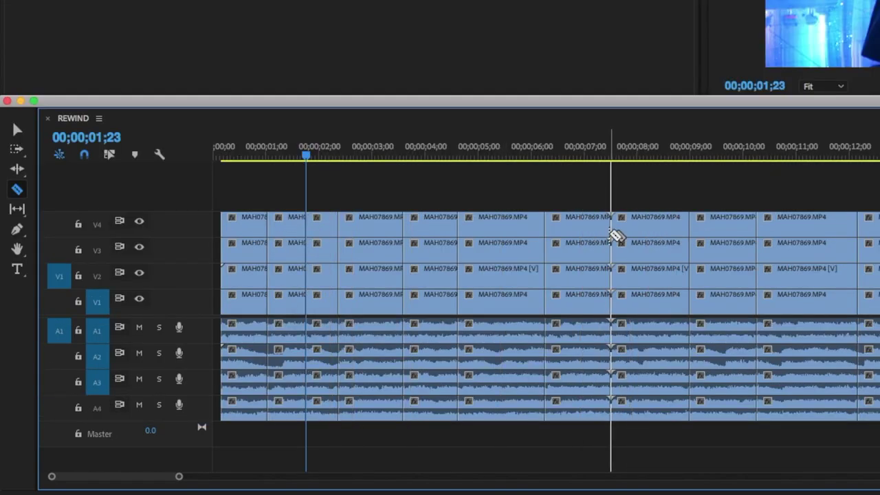
{"action": "key", "text": "super+z"}
{"action": "key", "text": "super+z"}
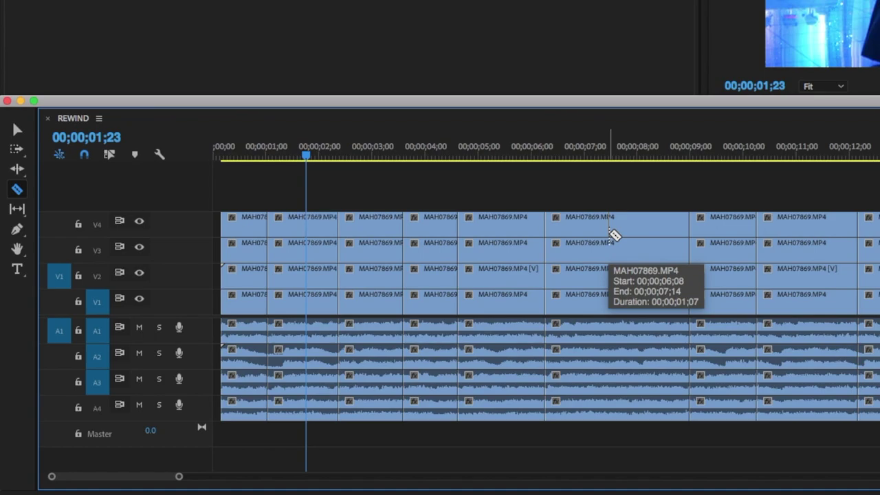
{"action": "key", "text": "super+z"}
{"action": "key", "text": "super+z"}
{"action": "key", "text": "super+z"}
{"action": "key", "text": "super+z"}
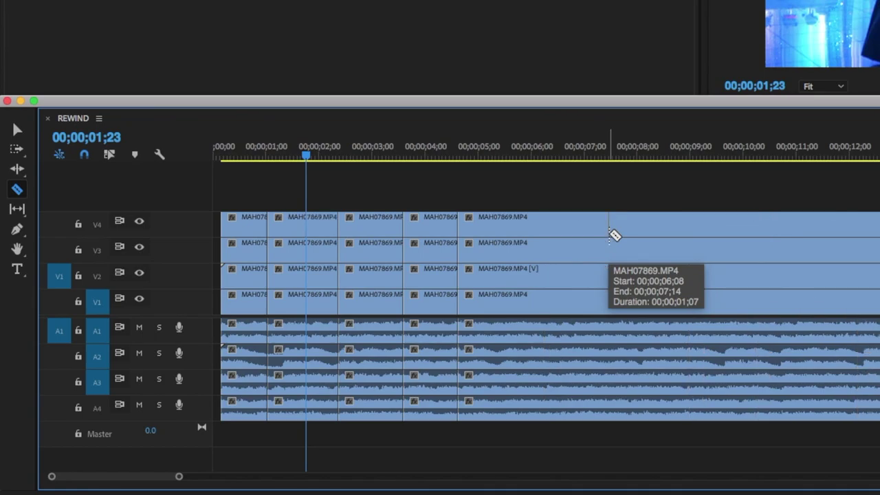
{"action": "key", "text": "super+z"}
{"action": "key", "text": "super+z"}
{"action": "key", "text": "super+z"}
{"action": "key", "text": "super+z"}
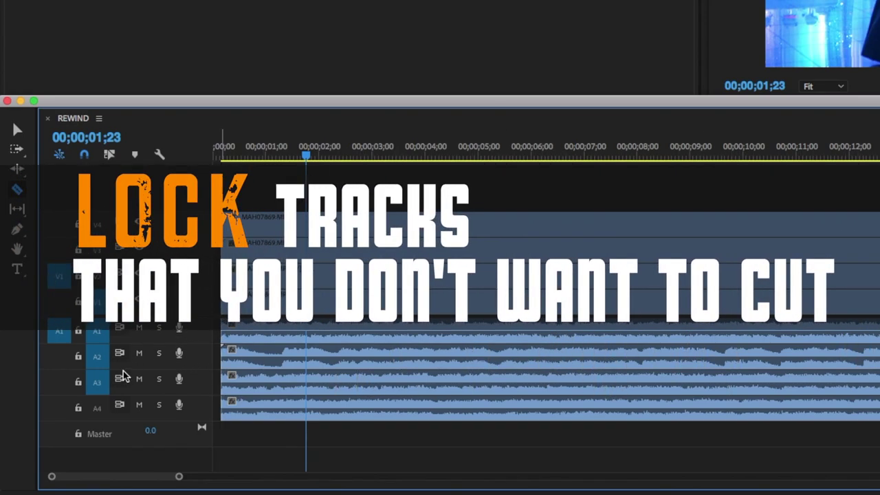
Step: Lock audio tracks A1, A2, A3 and A4
{"action": "left_click", "coordinate": [78, 331]}
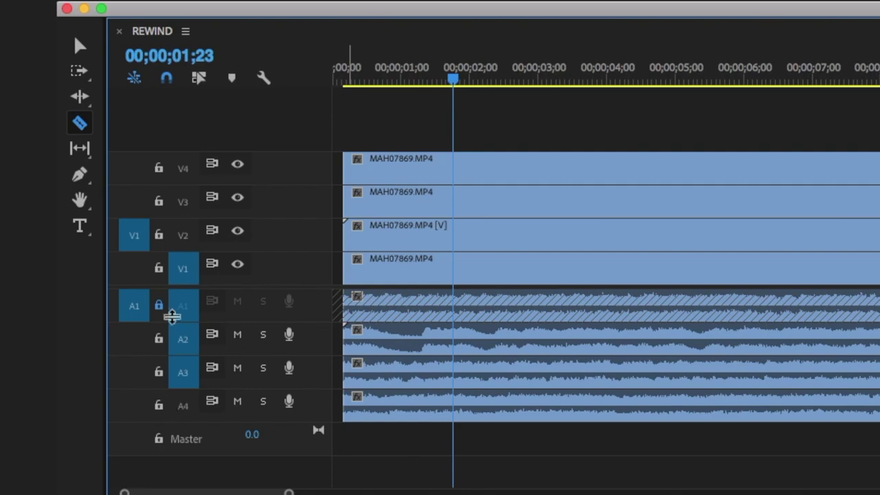
{"action": "left_click", "coordinate": [159, 339]}
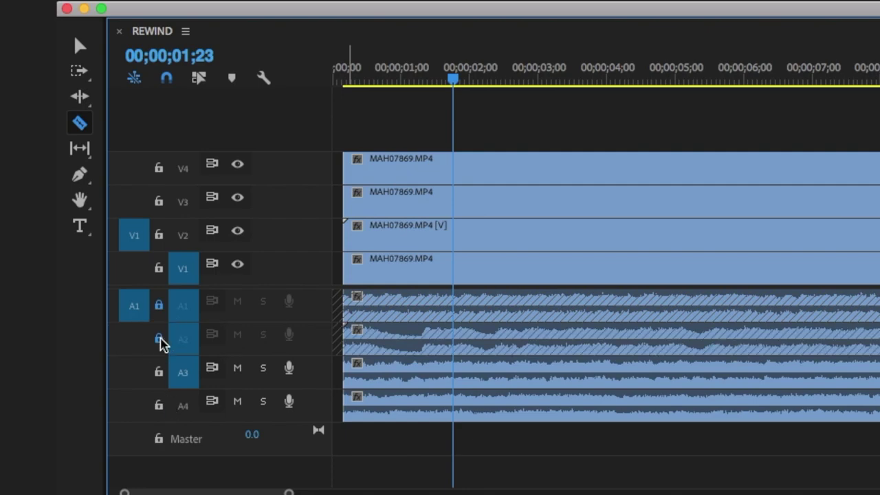
{"action": "left_click", "coordinate": [158, 372]}
{"action": "left_click", "coordinate": [159, 405]}
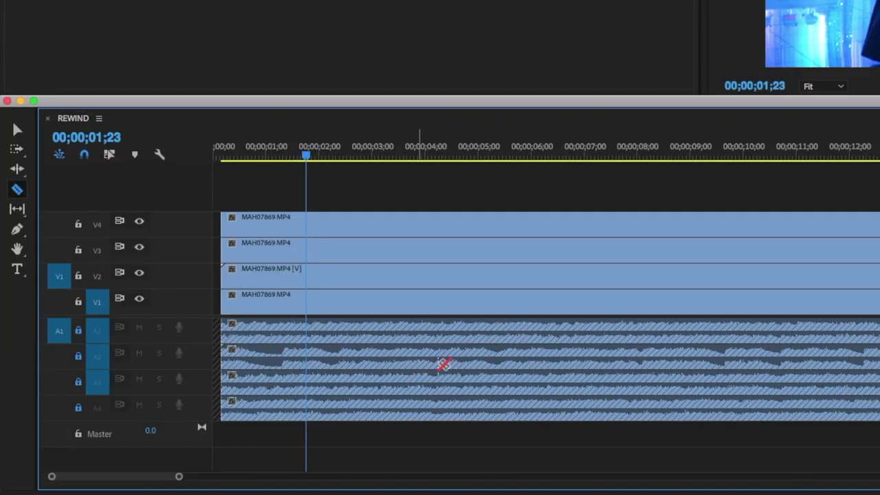
Step: Razor-cut all four video tracks at eleven points while the audio stays locked
{"action": "left_click", "coordinate": [282, 227], "text": "shift"}
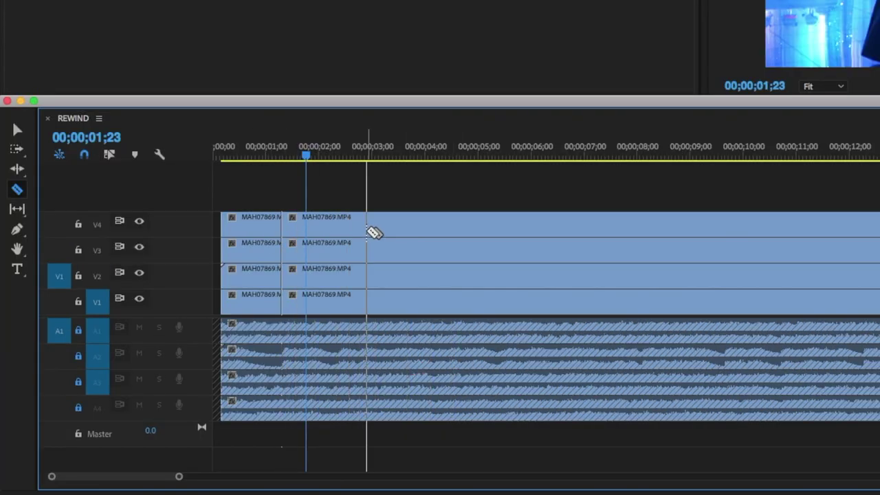
{"action": "left_click", "coordinate": [366, 233], "text": "shift"}
{"action": "left_click", "coordinate": [438, 230], "text": "shift"}
{"action": "left_click", "coordinate": [526, 230], "text": "shift"}
{"action": "left_click", "coordinate": [625, 227], "text": "shift"}
{"action": "left_click", "coordinate": [719, 224], "text": "shift"}
{"action": "left_click", "coordinate": [827, 227], "text": "shift"}
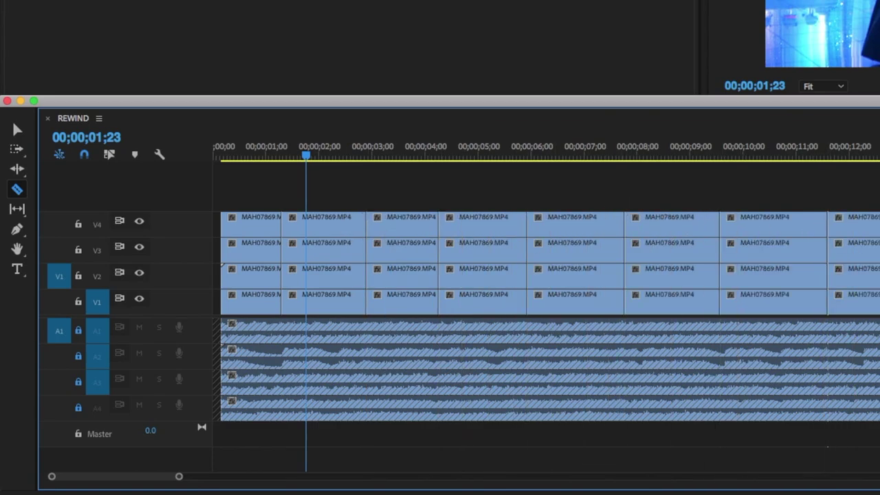
{"action": "left_click", "coordinate": [658, 240], "text": "shift"}
{"action": "left_click", "coordinate": [718, 241], "text": "shift"}
{"action": "left_click", "coordinate": [760, 242], "text": "shift"}
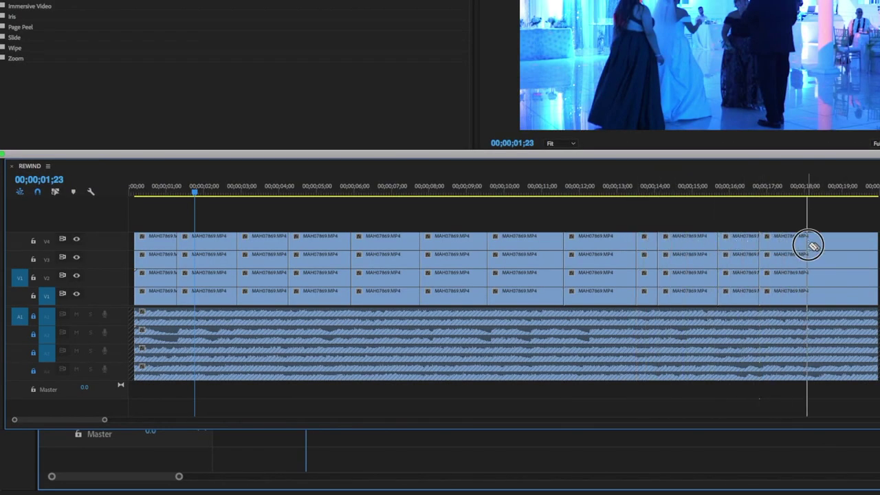
{"action": "left_click", "coordinate": [809, 246], "text": "shift"}
Step: Unlock audio tracks A1–A4 and lock video track V2
{"action": "left_click", "coordinate": [33, 316]}
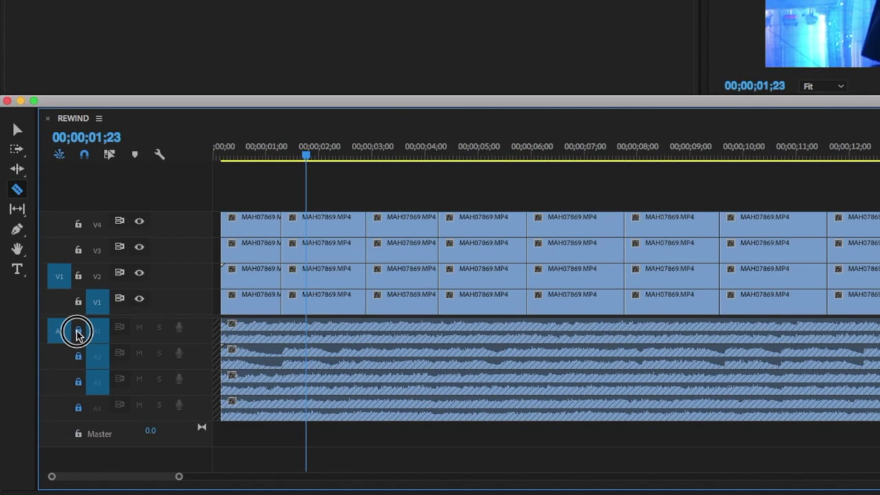
{"action": "left_click", "coordinate": [33, 335]}
{"action": "left_click", "coordinate": [33, 353]}
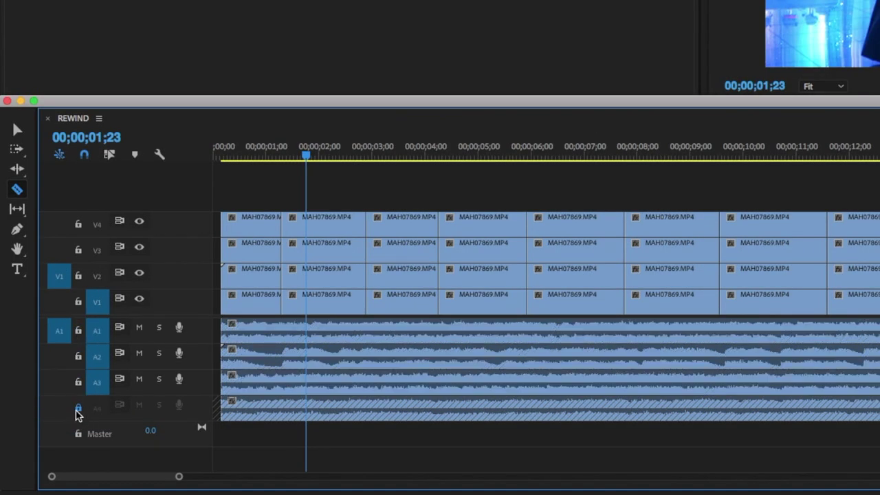
{"action": "left_click", "coordinate": [77, 409]}
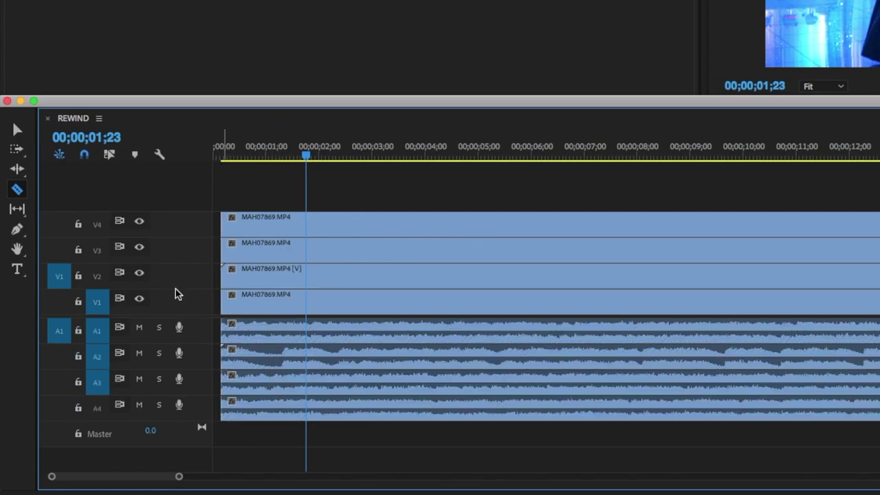
{"action": "left_click", "coordinate": [79, 276]}
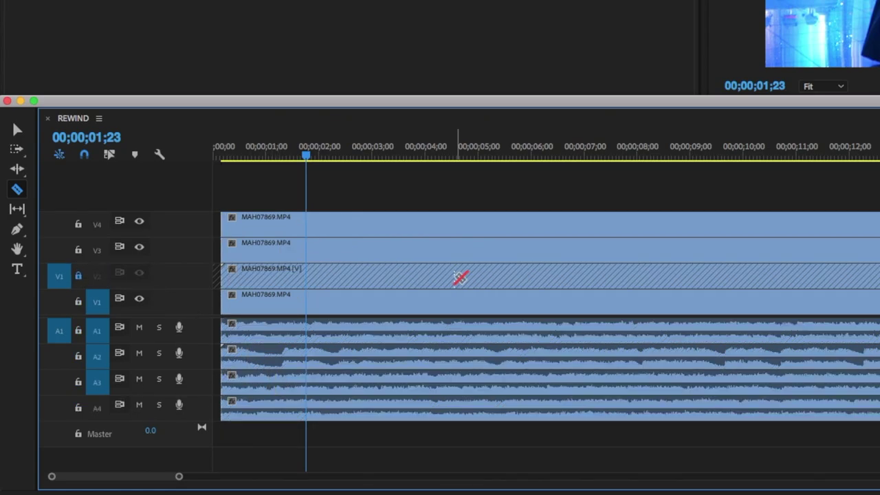
Step: With V1 locked and V2 unlocked, cut V2–V4 and the audio at five points, then unlock V1
{"action": "left_click", "coordinate": [77, 302]}
{"action": "left_click", "coordinate": [78, 277]}
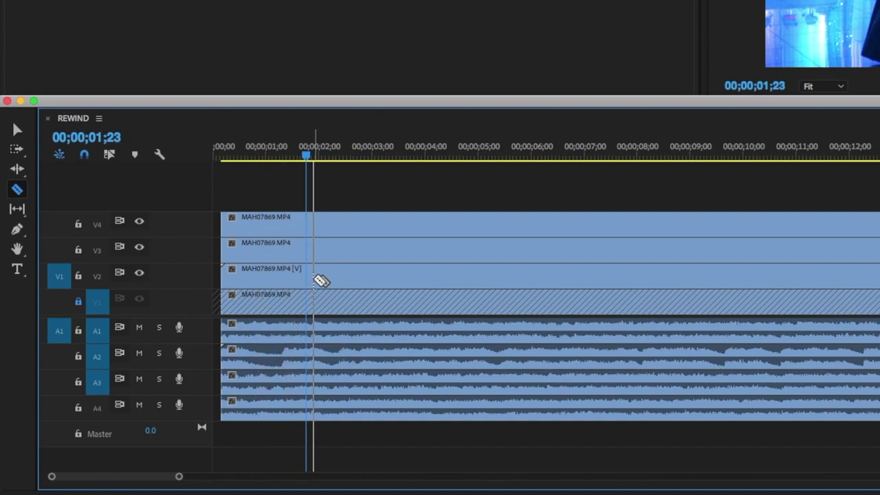
{"action": "left_click", "coordinate": [313, 275], "text": "shift"}
{"action": "left_click", "coordinate": [499, 252], "text": "shift"}
{"action": "left_click", "coordinate": [600, 247], "text": "shift"}
{"action": "left_click", "coordinate": [674, 240], "text": "shift"}
{"action": "left_click", "coordinate": [743, 247], "text": "shift"}
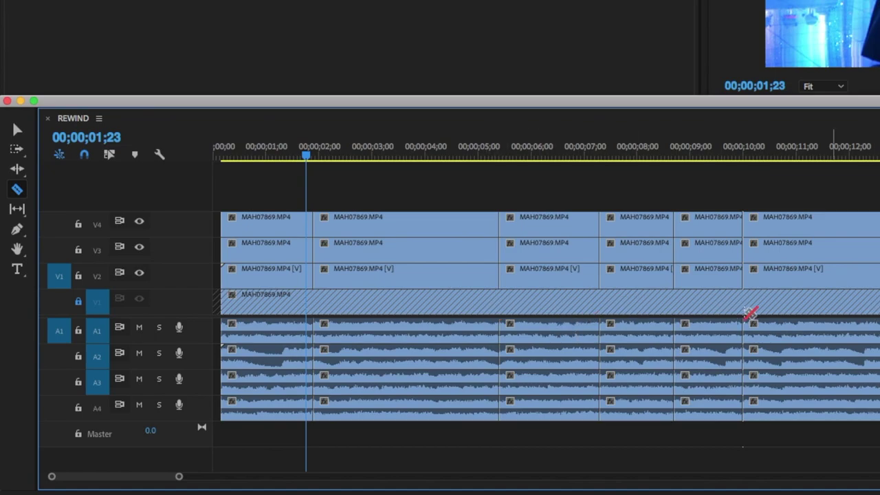
{"action": "left_click", "coordinate": [77, 303]}
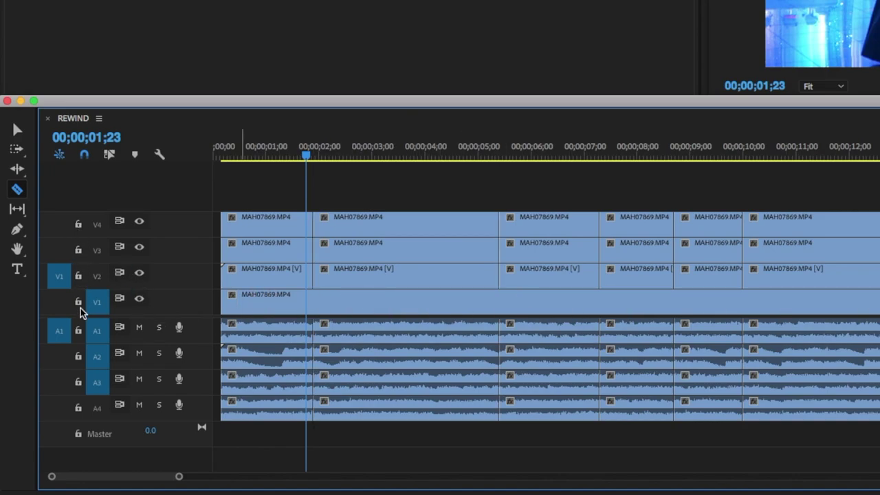
Step: Undo the earlier cuts and lock all four audio tracks A1–A4
{"action": "key", "text": "ctrl+z"}
{"action": "key", "text": "ctrl+z"}
{"action": "key", "text": "ctrl+z"}
{"action": "key", "text": "ctrl+z"}
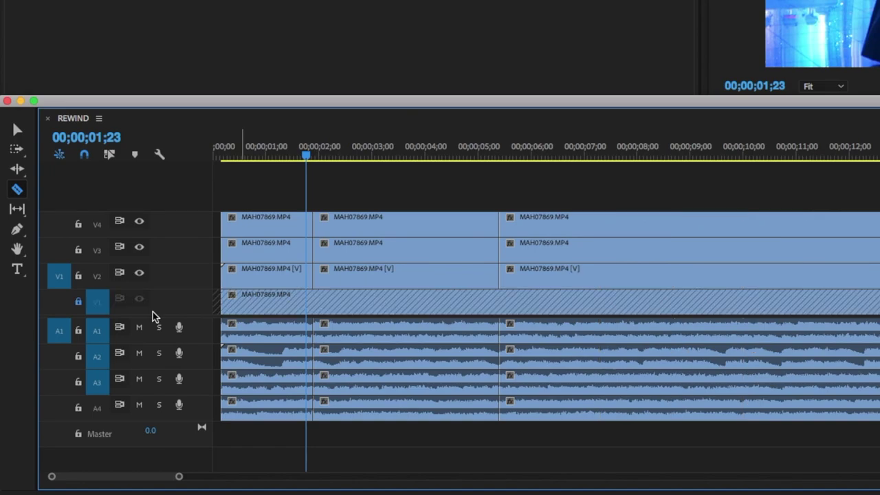
{"action": "key", "text": "ctrl+z"}
{"action": "key", "text": "ctrl+z"}
{"action": "key", "text": "ctrl+z"}
{"action": "key", "text": "ctrl+z"}
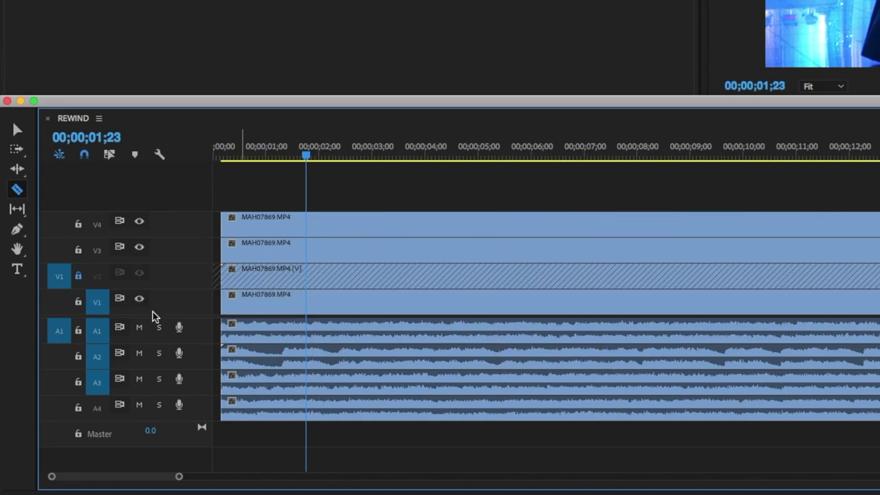
{"action": "key", "text": "ctrl+z"}
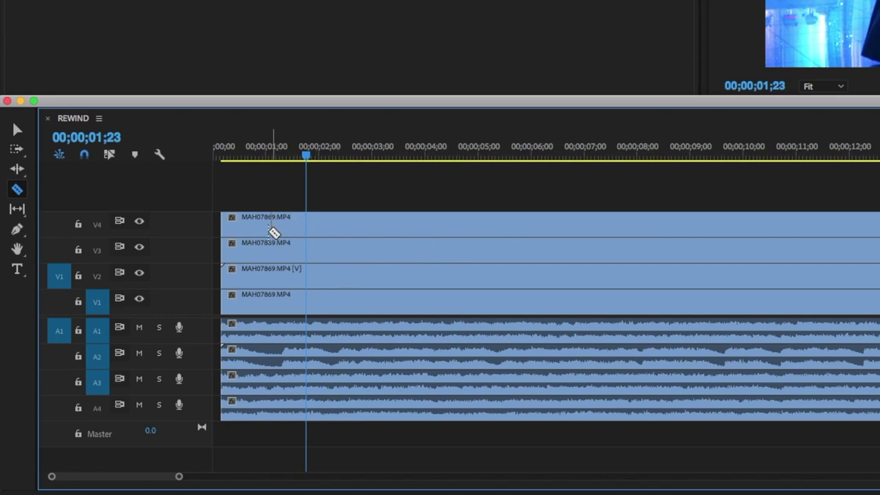
{"action": "left_click_drag", "start_coordinate": [78, 330], "coordinate": [77, 408]}
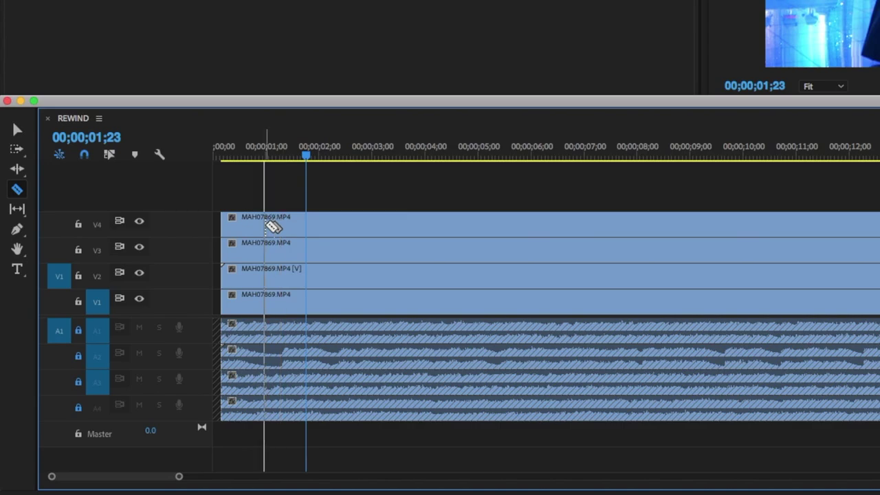
Step: Slice all four video tracks at eleven regularly spaced points through the first 13 seconds
{"action": "left_click", "coordinate": [266, 224], "text": "shift"}
{"action": "left_click", "coordinate": [319, 224], "text": "shift"}
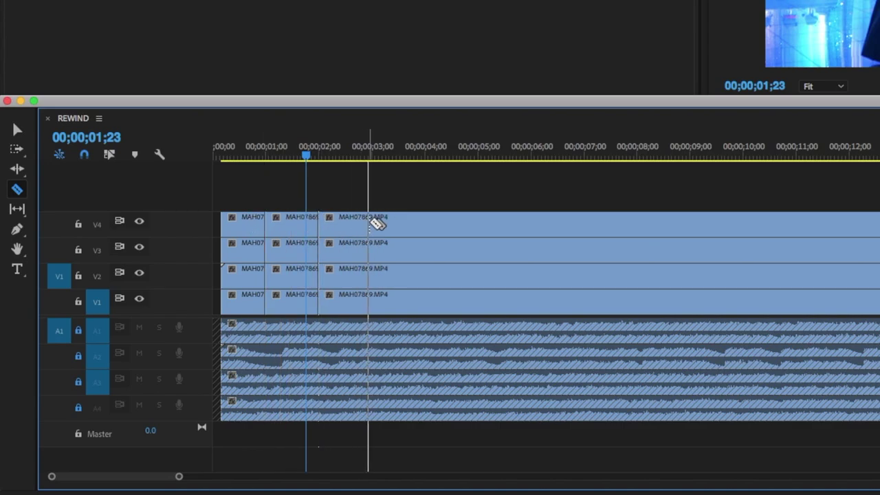
{"action": "left_click", "coordinate": [372, 223], "text": "shift"}
{"action": "left_click", "coordinate": [425, 223], "text": "shift"}
{"action": "left_click", "coordinate": [471, 224], "text": "shift"}
{"action": "left_click", "coordinate": [544, 223], "text": "shift"}
{"action": "left_click", "coordinate": [617, 223], "text": "shift"}
{"action": "left_click", "coordinate": [678, 227], "text": "shift"}
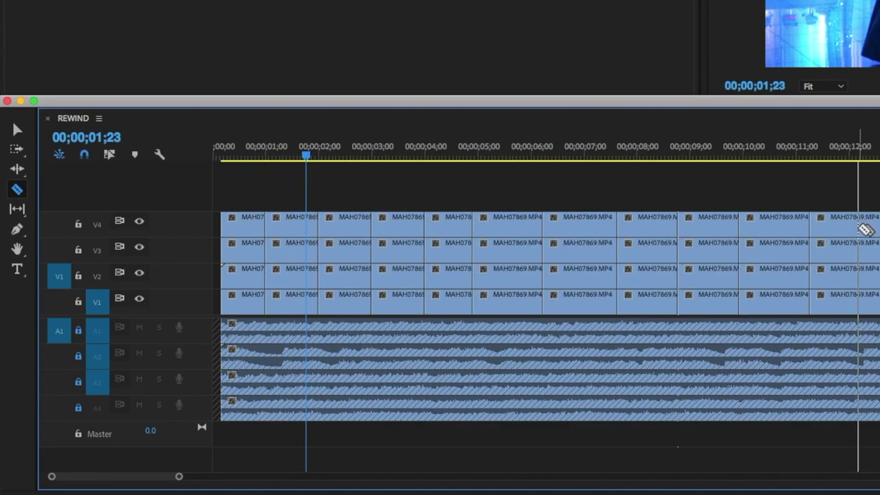
{"action": "left_click", "coordinate": [859, 229], "text": "shift"}
{"action": "left_click", "coordinate": [586, 227], "text": "shift"}
{"action": "left_click", "coordinate": [508, 229], "text": "shift"}
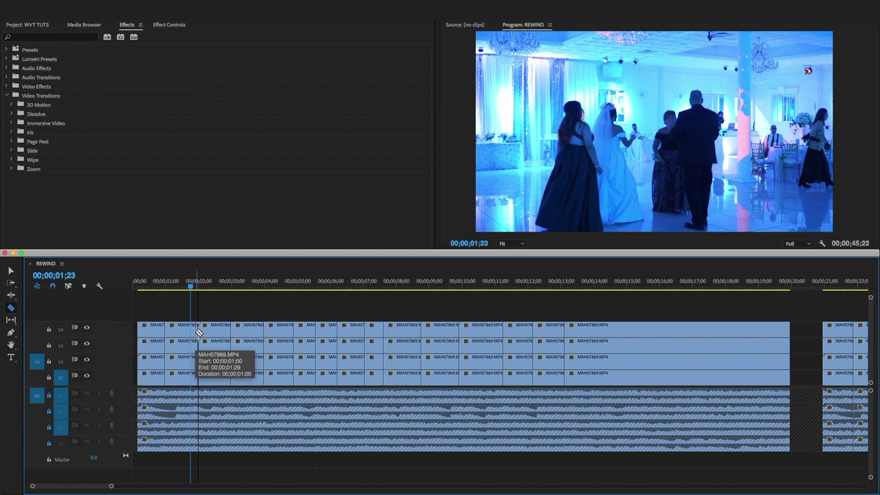
Step: Delete staggered pieces from V4, V3 and V2 to form the first staircase
{"action": "key", "text": "v"}
{"action": "left_click", "coordinate": [181, 333]}
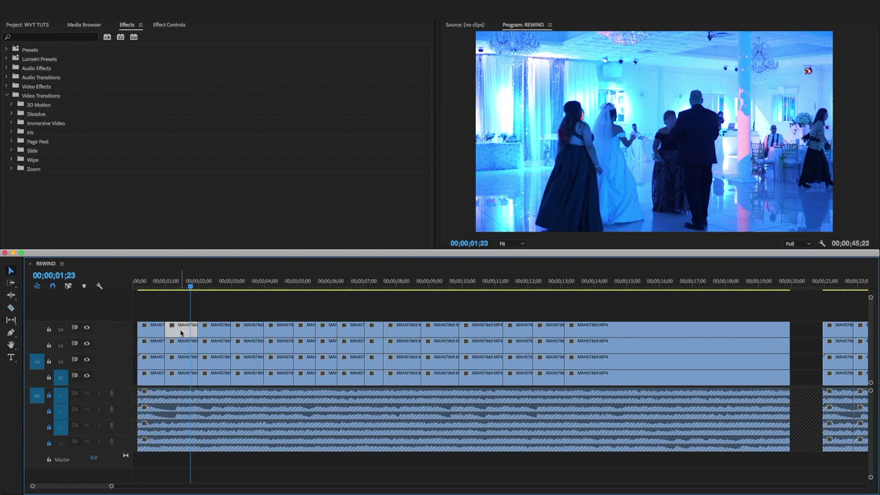
{"action": "key", "text": "Delete"}
{"action": "left_click", "coordinate": [210, 335]}
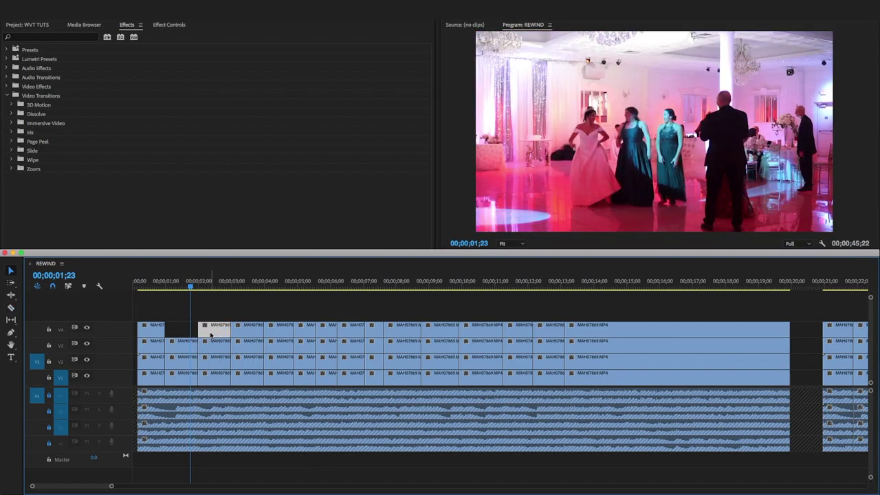
{"action": "key", "text": "Delete"}
{"action": "left_click", "coordinate": [215, 351]}
{"action": "key", "text": "Delete"}
{"action": "left_click", "coordinate": [223, 363]}
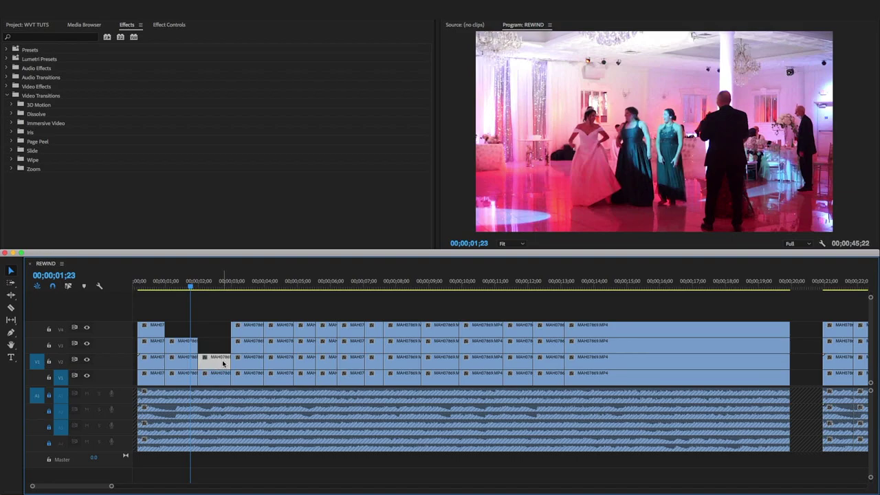
{"action": "left_click", "coordinate": [251, 359]}
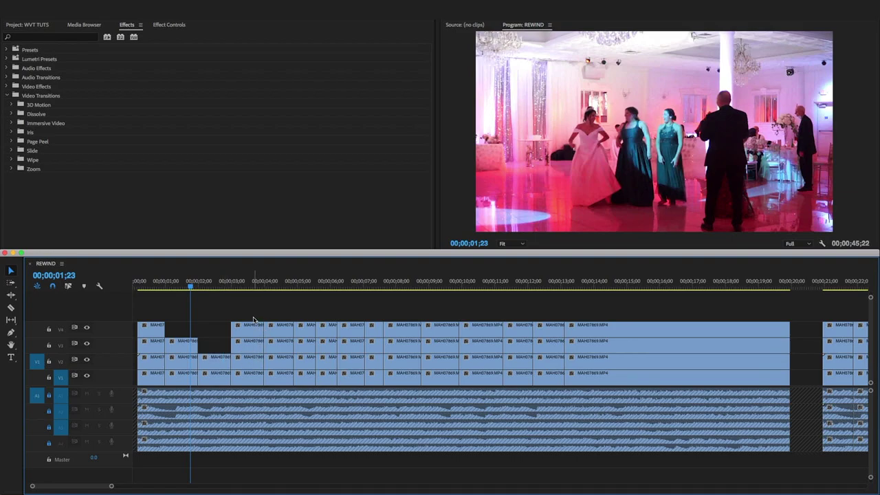
{"action": "left_click_drag", "start_coordinate": [254, 320], "coordinate": [240, 364]}
{"action": "key", "text": "Delete"}
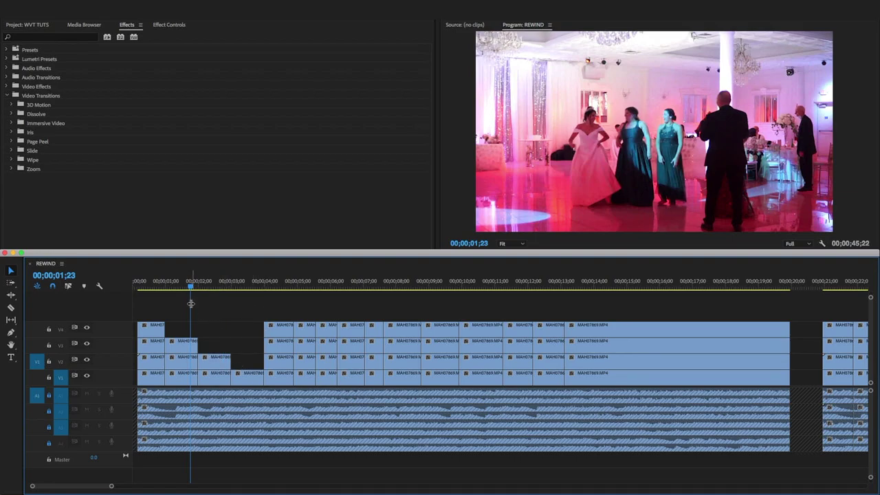
Step: Play back the staircase edit from near the start
{"action": "left_click", "coordinate": [159, 286]}
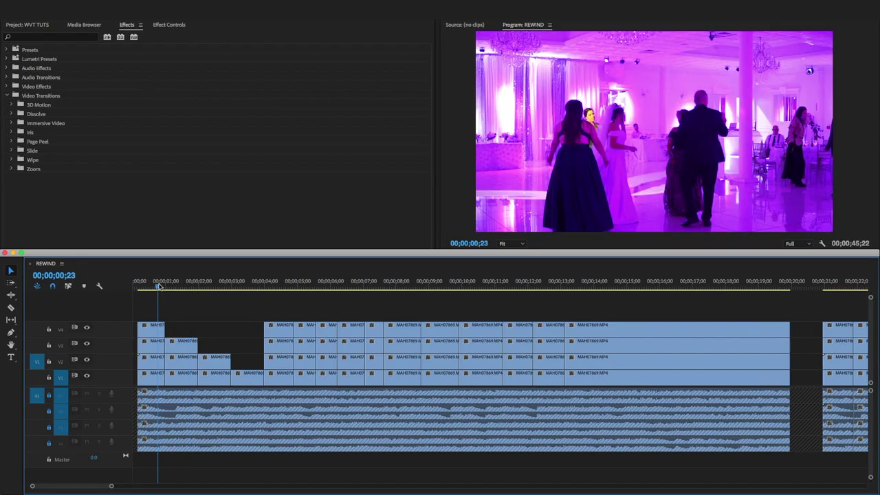
{"action": "key", "text": "space"}
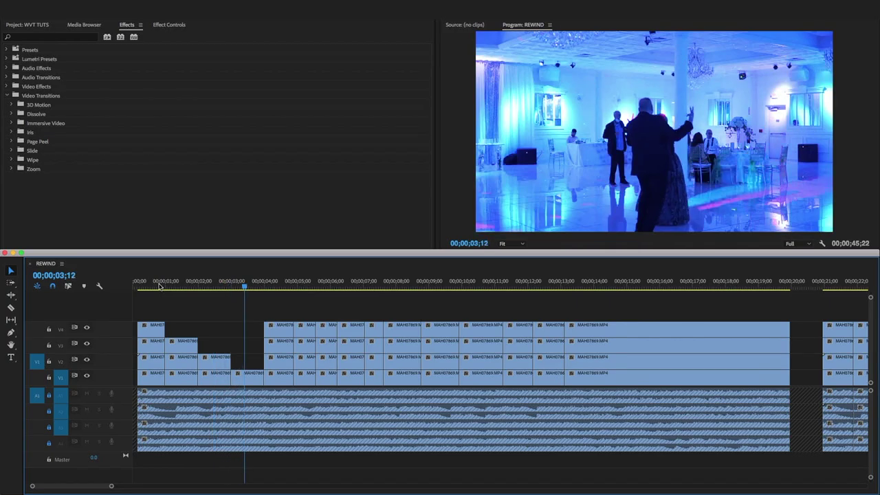
{"action": "key", "text": "space"}
{"action": "key", "text": "space"}
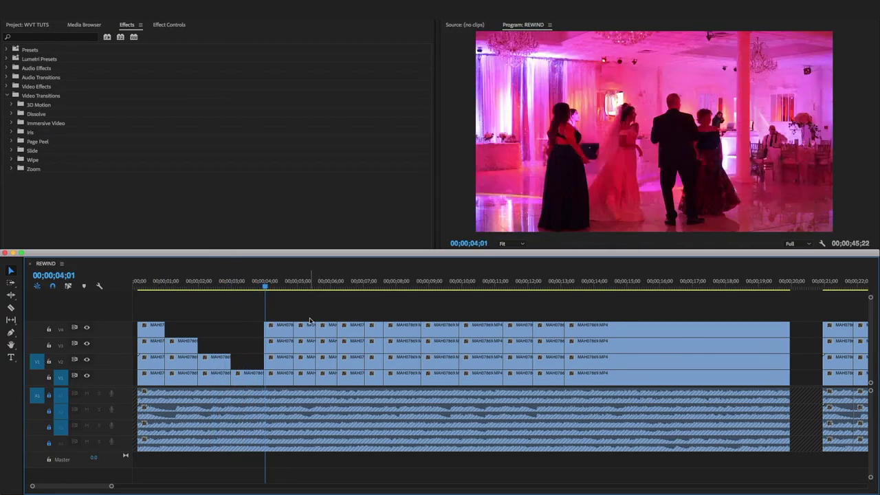
Step: Delete further pieces on V2–V4 to form two more staircases, with the playhead at 2 seconds
{"action": "left_click", "coordinate": [305, 330]}
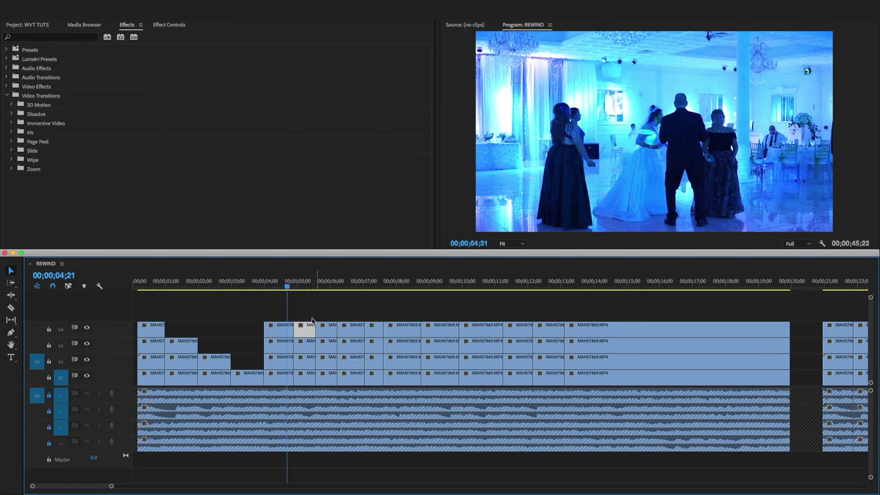
{"action": "left_click", "coordinate": [324, 331], "text": "shift"}
{"action": "key", "text": "Delete"}
{"action": "left_click", "coordinate": [402, 325]}
{"action": "left_click", "coordinate": [440, 341], "text": "shift"}
{"action": "left_click_drag", "start_coordinate": [474, 319], "coordinate": [491, 365]}
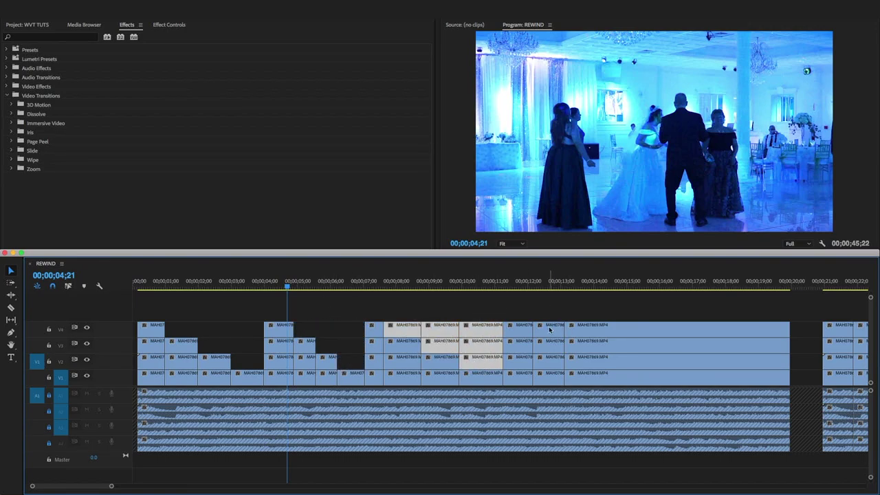
{"action": "key", "text": "Delete"}
{"action": "left_click_drag", "start_coordinate": [199, 344], "coordinate": [198, 347]}
{"action": "left_click", "coordinate": [198, 284]}
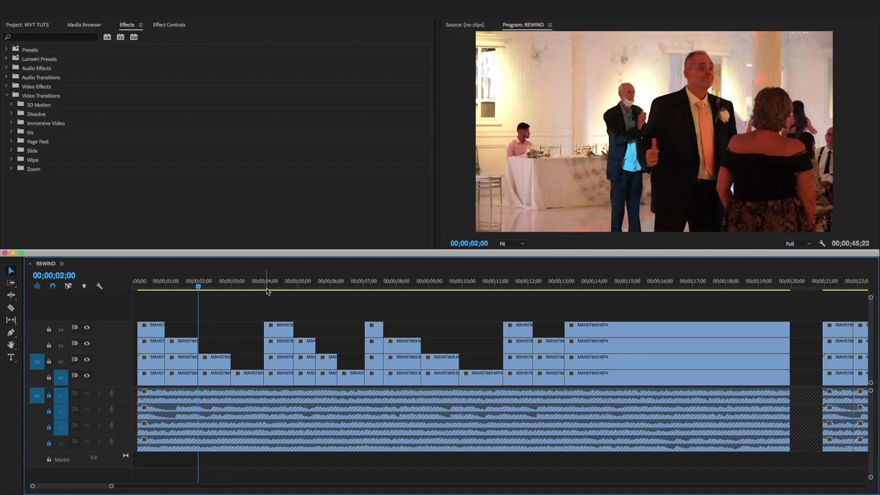
{"action": "left_click", "coordinate": [329, 285]}
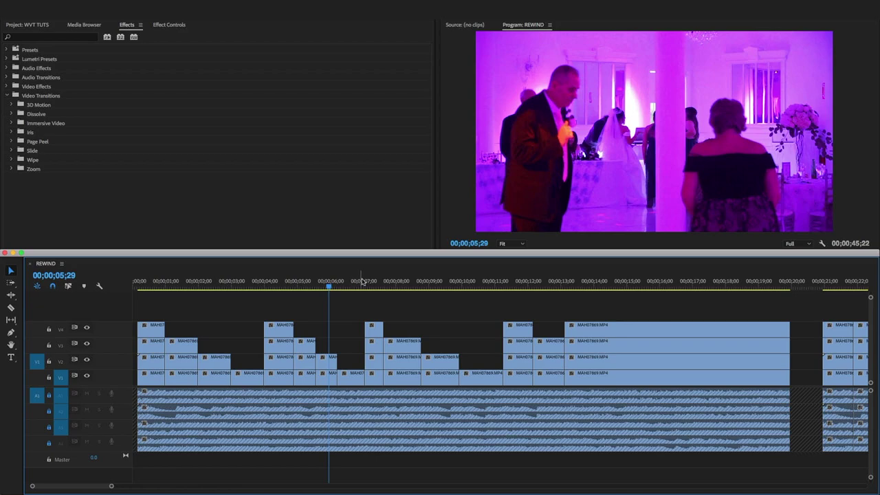
{"action": "left_click", "coordinate": [383, 282]}
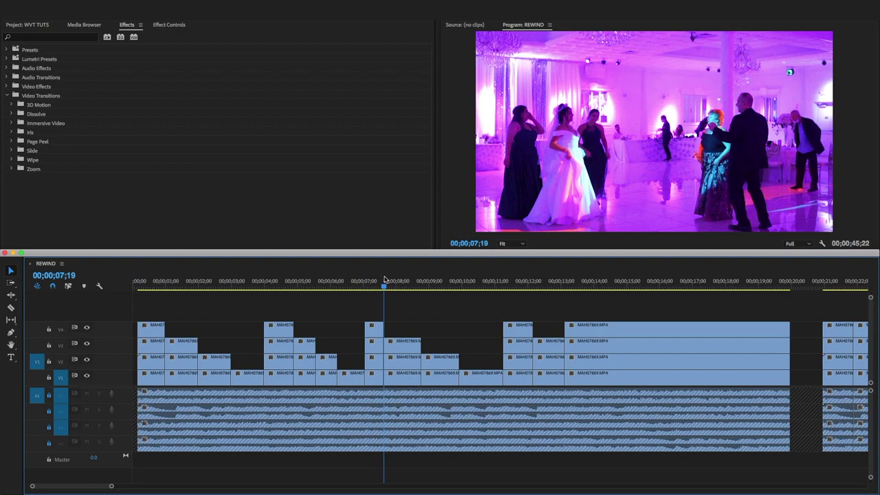
{"action": "left_click_drag", "start_coordinate": [386, 280], "coordinate": [279, 289]}
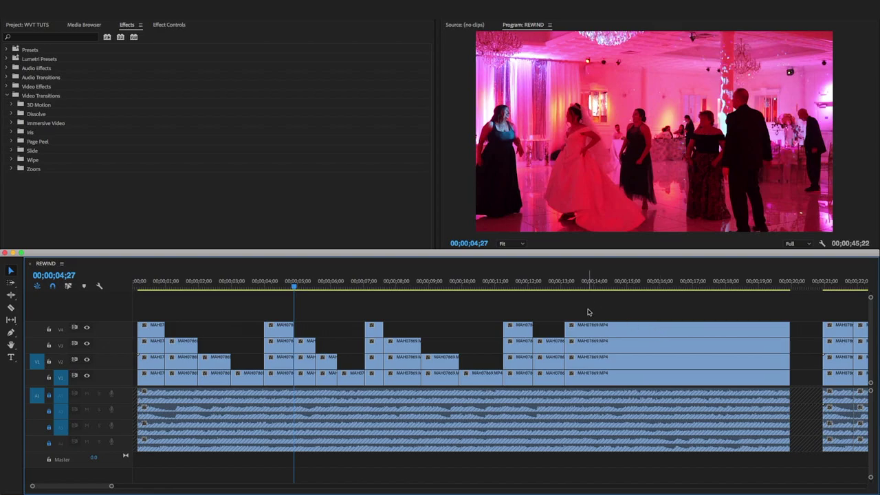
{"action": "scroll", "coordinate": [649, 318], "scroll_direction": "down", "scroll_amount": 5}
{"action": "scroll", "coordinate": [649, 318], "scroll_direction": "up", "scroll_amount": 5}
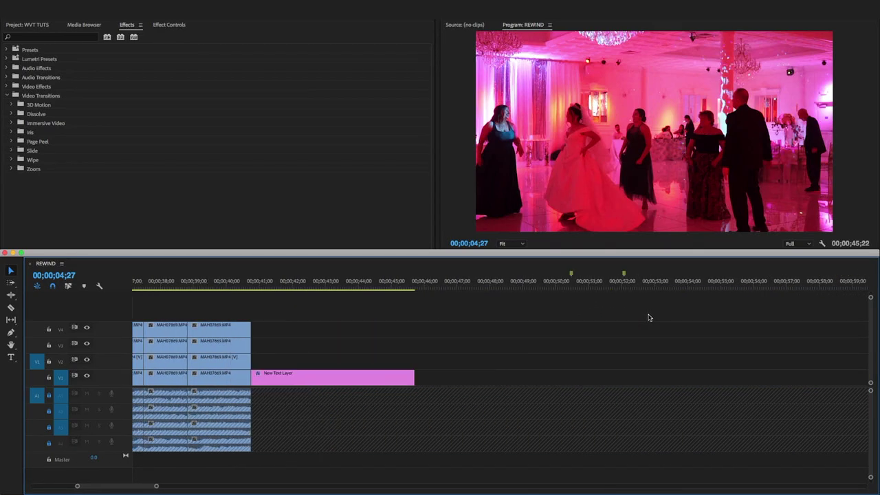
{"action": "scroll", "coordinate": [649, 318], "scroll_direction": "down", "scroll_amount": 1}
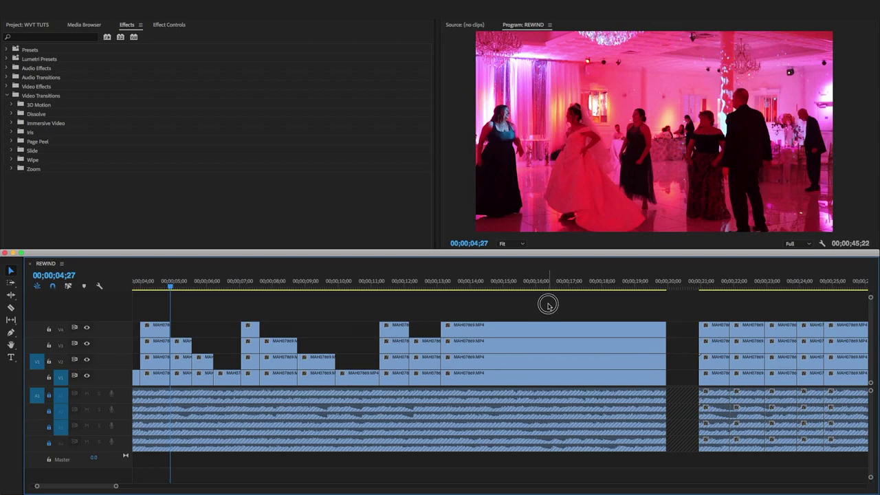
{"action": "scroll", "coordinate": [520, 287], "scroll_direction": "down", "scroll_amount": 2}
{"action": "scroll", "coordinate": [520, 287], "scroll_direction": "down", "scroll_amount": 1}
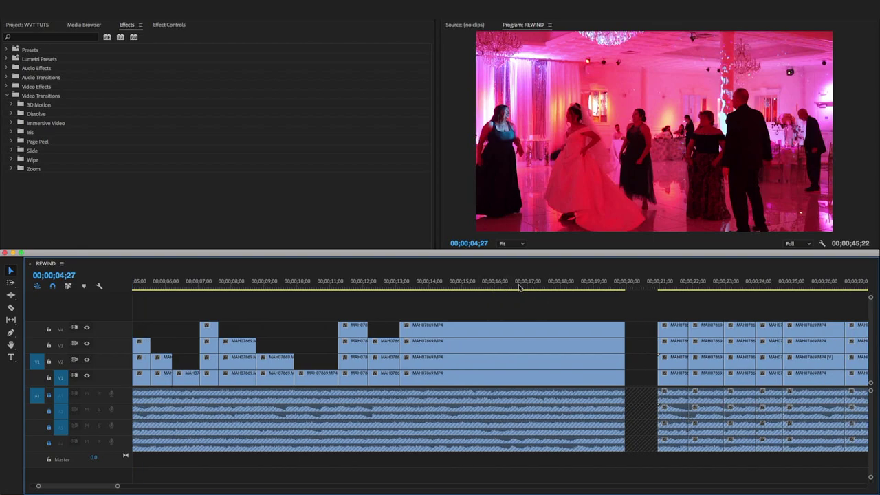